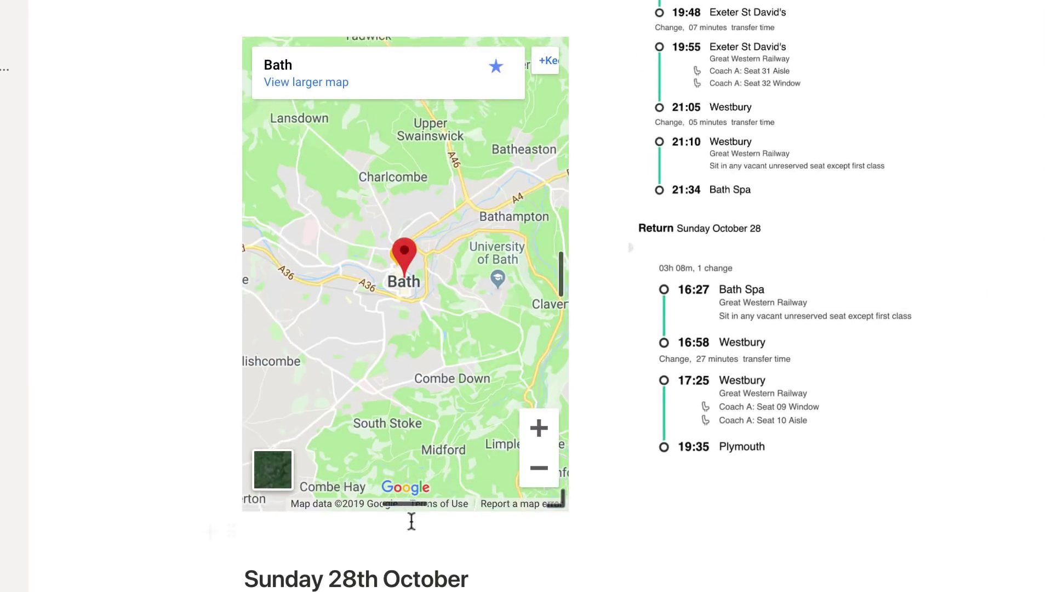
- Stretch the Bath map embed taller and scroll through the embedded How to Use Memes Google Doc
drag(406, 503, 411, 591)
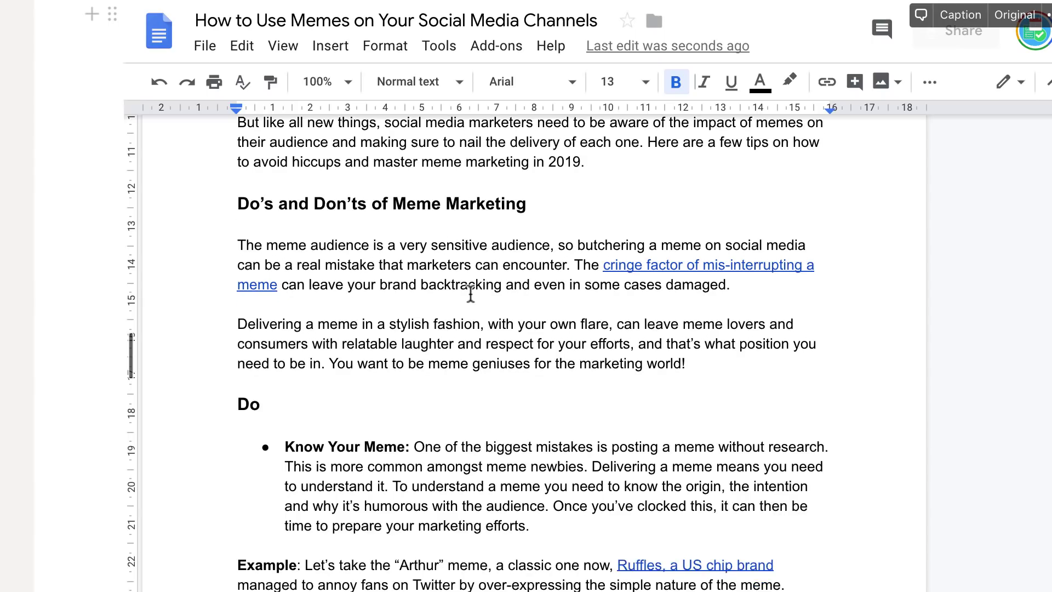
scroll(470, 294, down, 2)
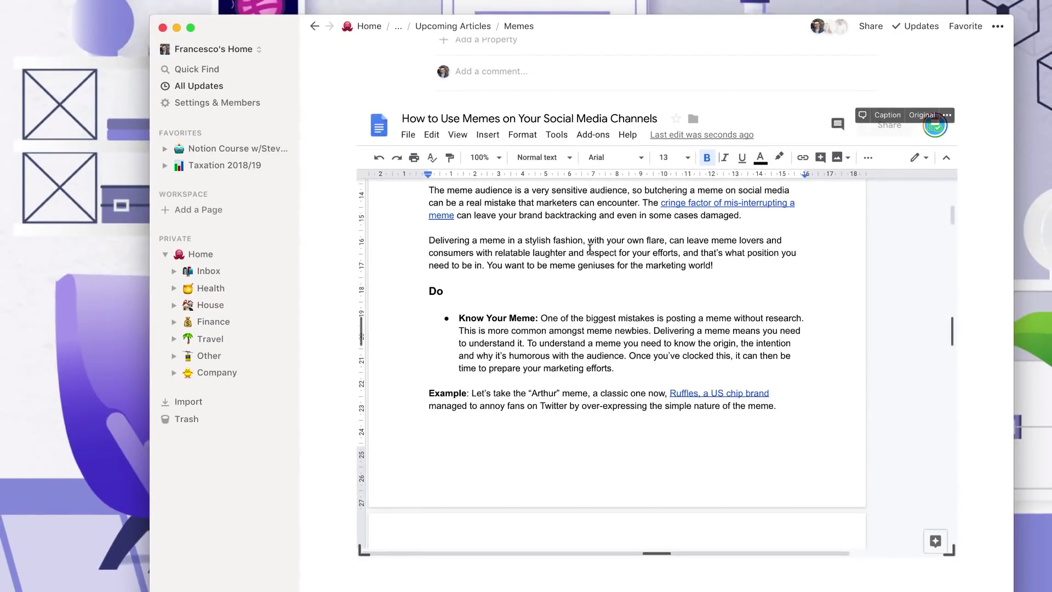
scroll(589, 249, up, 3)
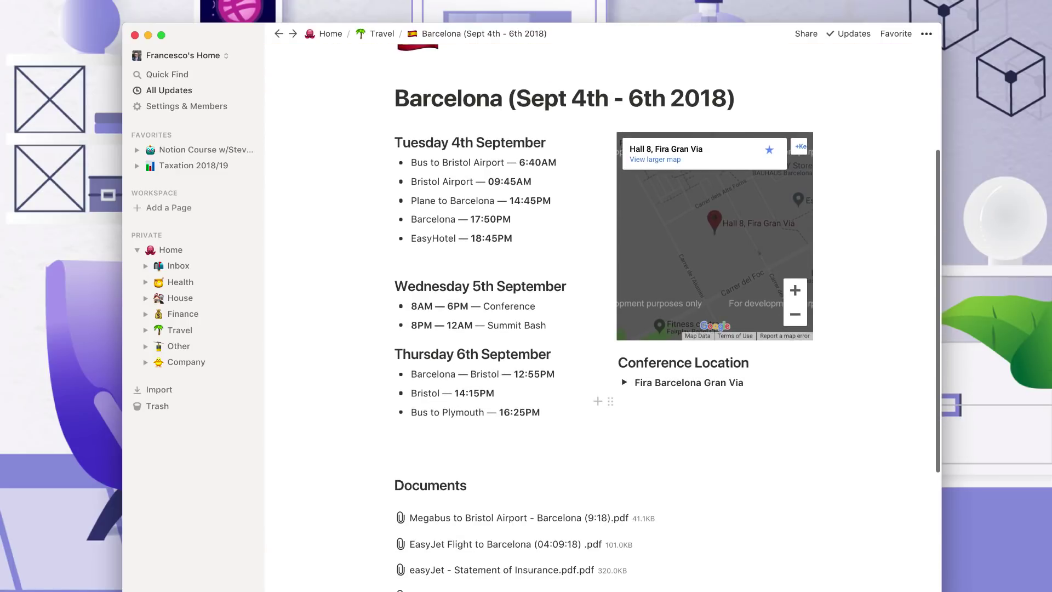
scroll(618, 578, down, 3)
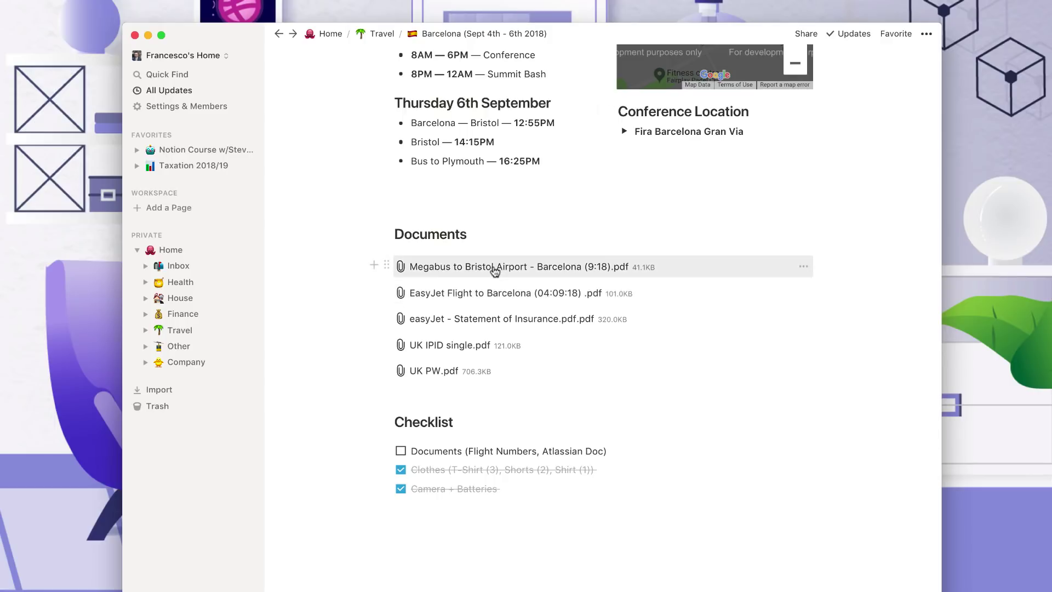
- Open the Megabus to Bristol Airport - Barcelona (9:18).pdf attachment from the Documents section
click(495, 270)
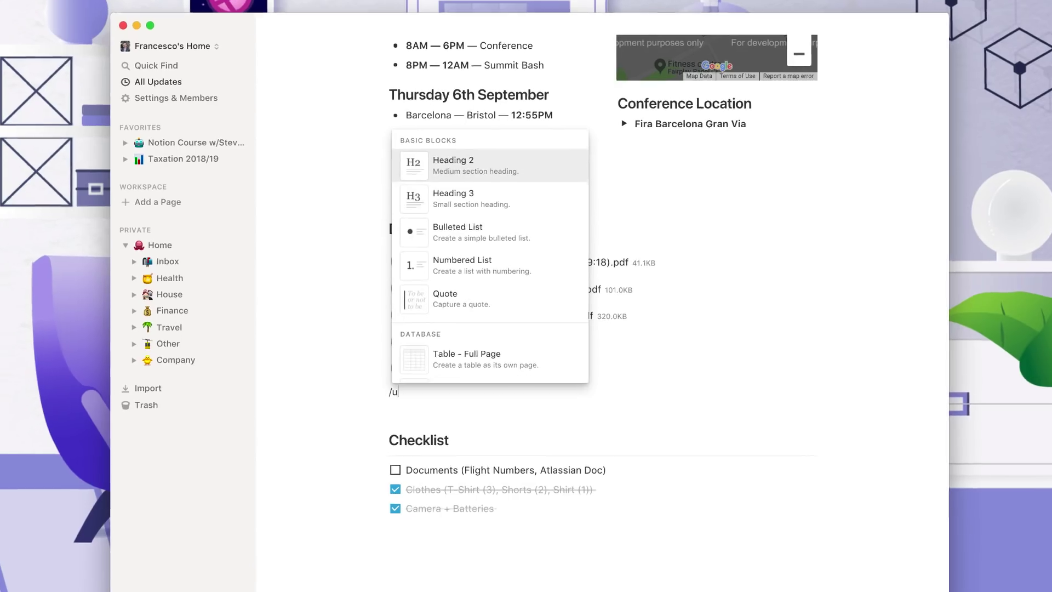
- Add Flight Details.pdf as a PDF block in the Barcelona page's Documents list
text(pdf)
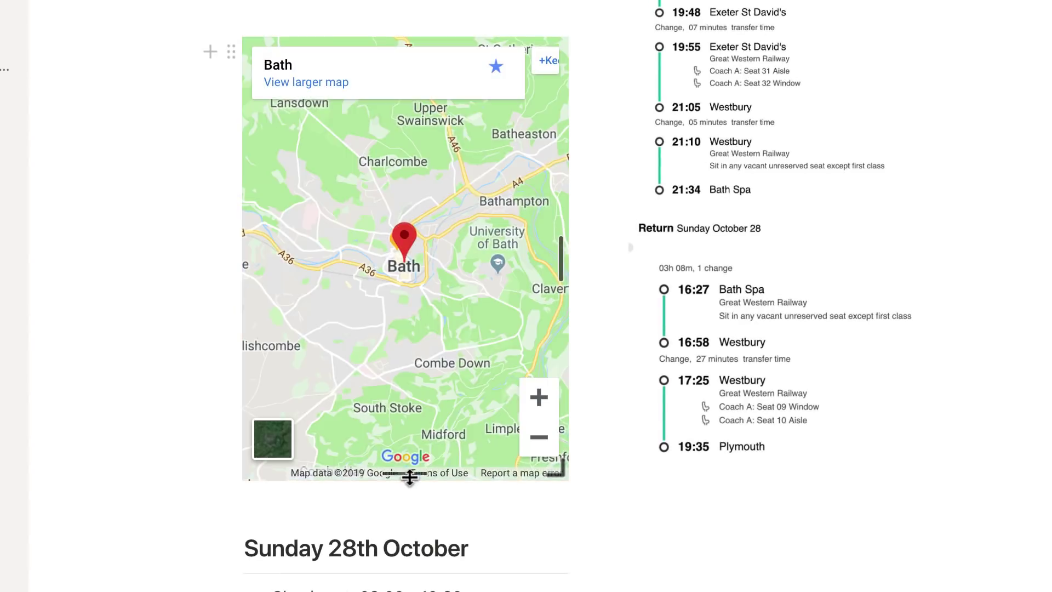
- Enlarge the Bath map embed and zoom the map in closer
drag(477, 377, 474, 424)
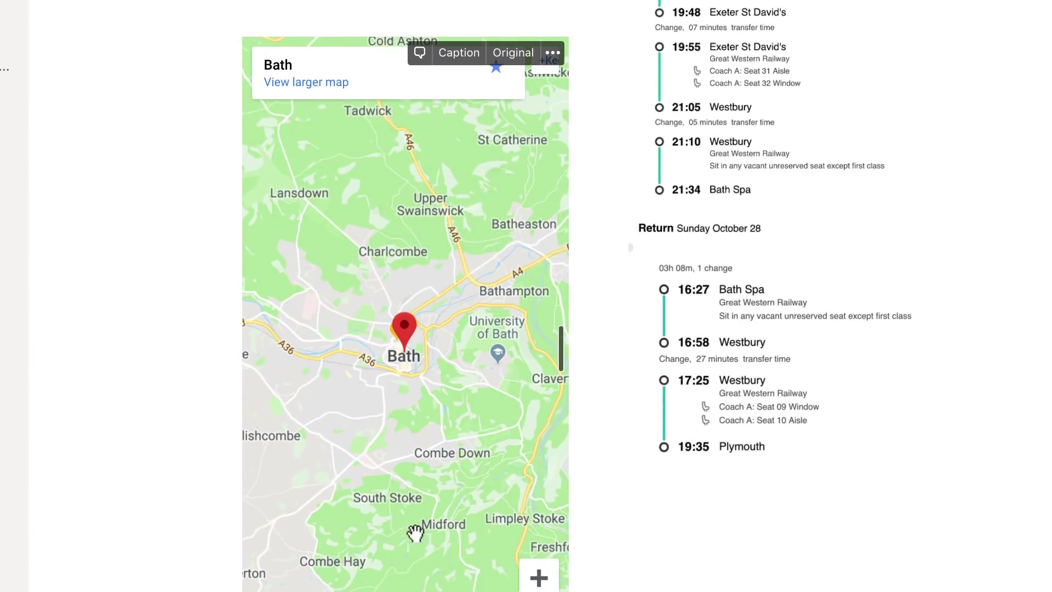
drag(407, 350, 446, 388)
click(545, 576)
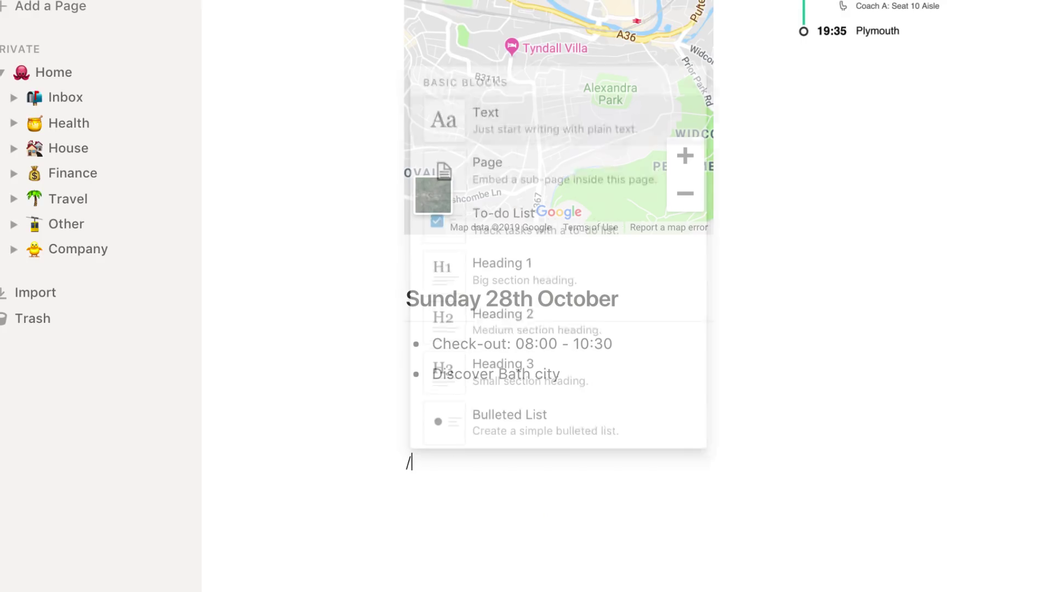
- Embed a Google Maps San Francisco directions map below Sunday 28th October and pan it sideways
text(google)
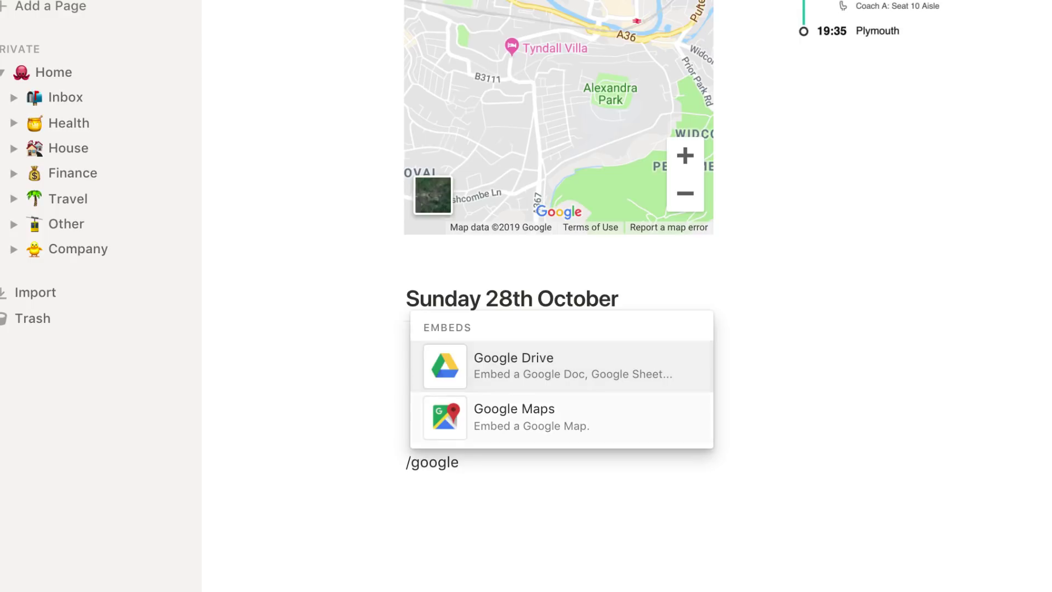
key(Down)
key(Return)
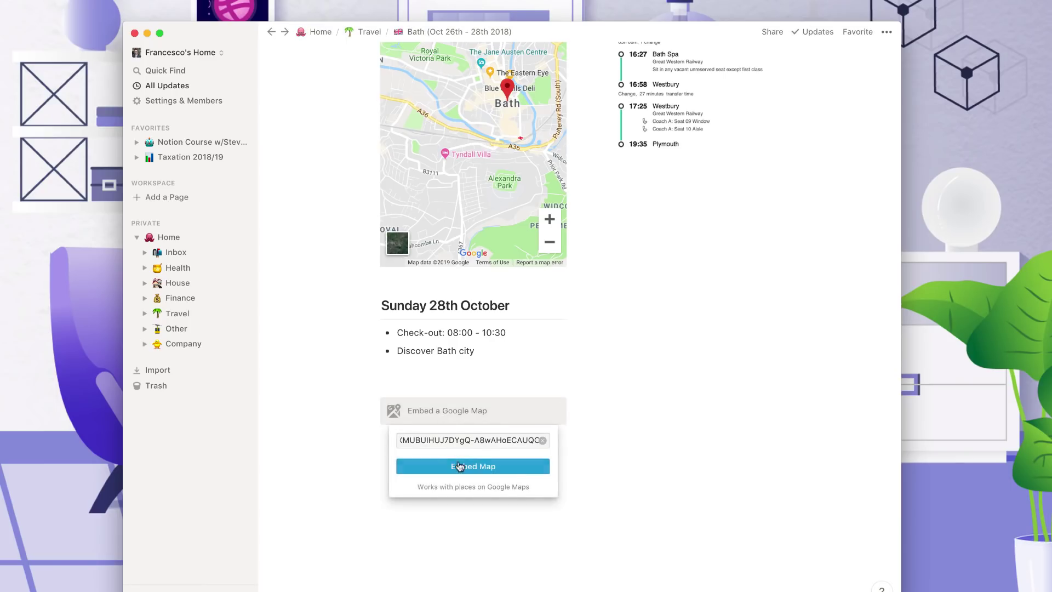
click(464, 467)
scroll(464, 472, down, 5)
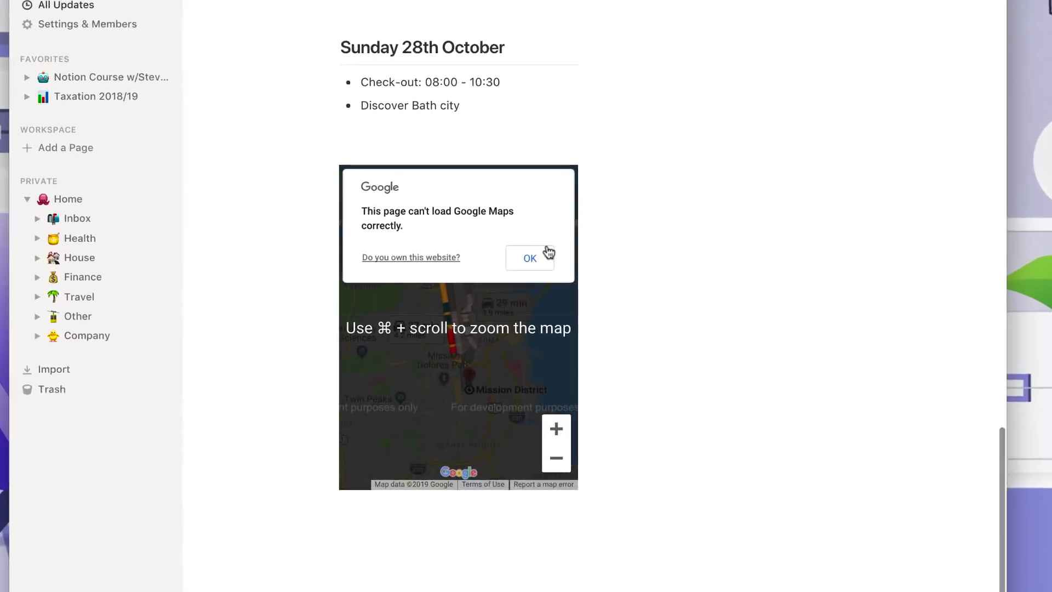
click(548, 253)
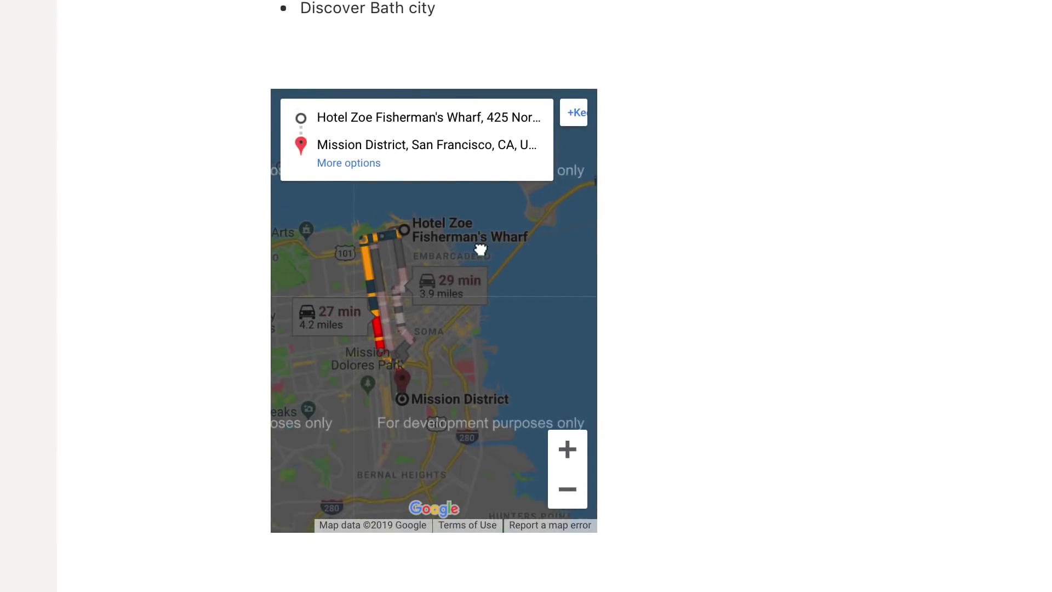
drag(481, 250, 504, 252)
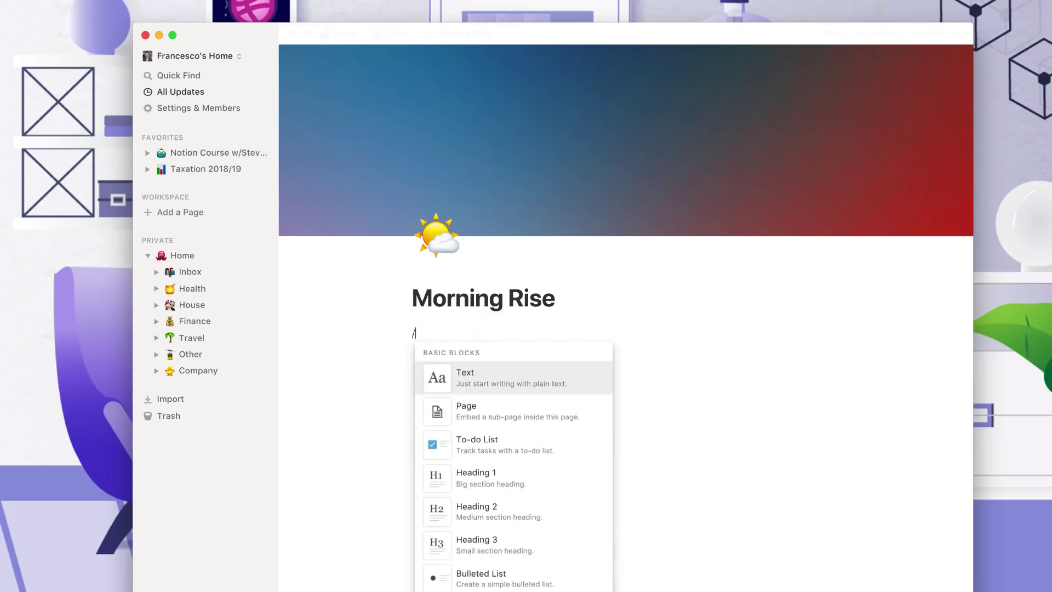
- Embed the Your Top Songs 2018 Spotify playlist at full page width and start it playing
key(Return)
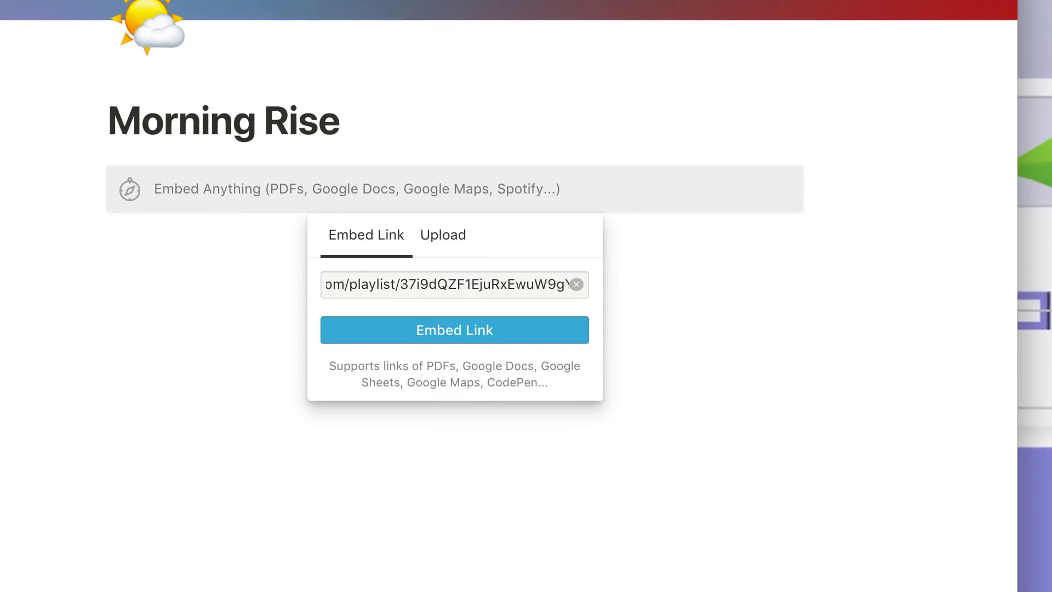
click(453, 333)
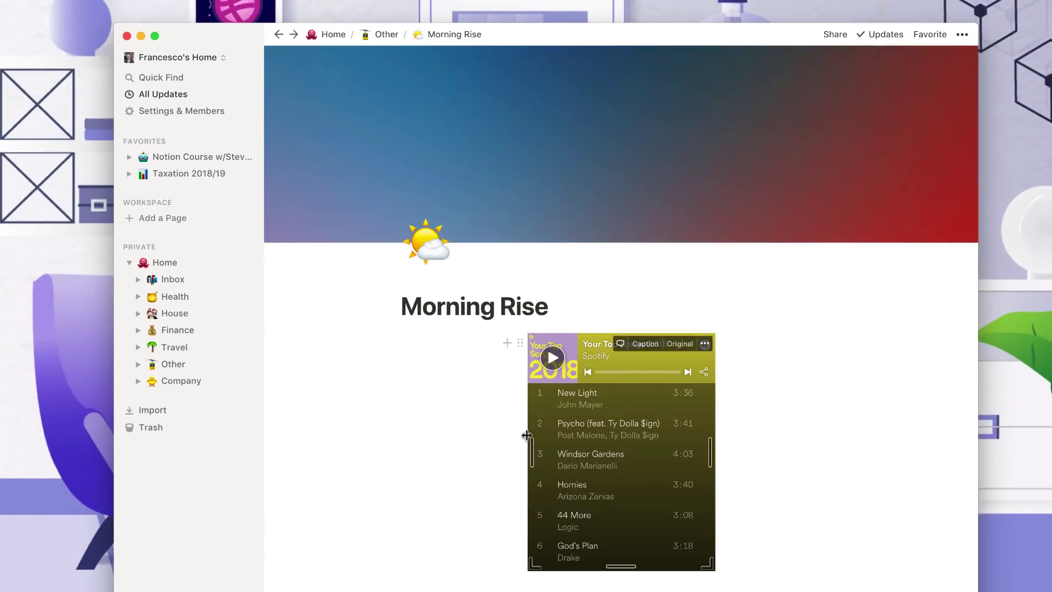
drag(526, 436, 351, 433)
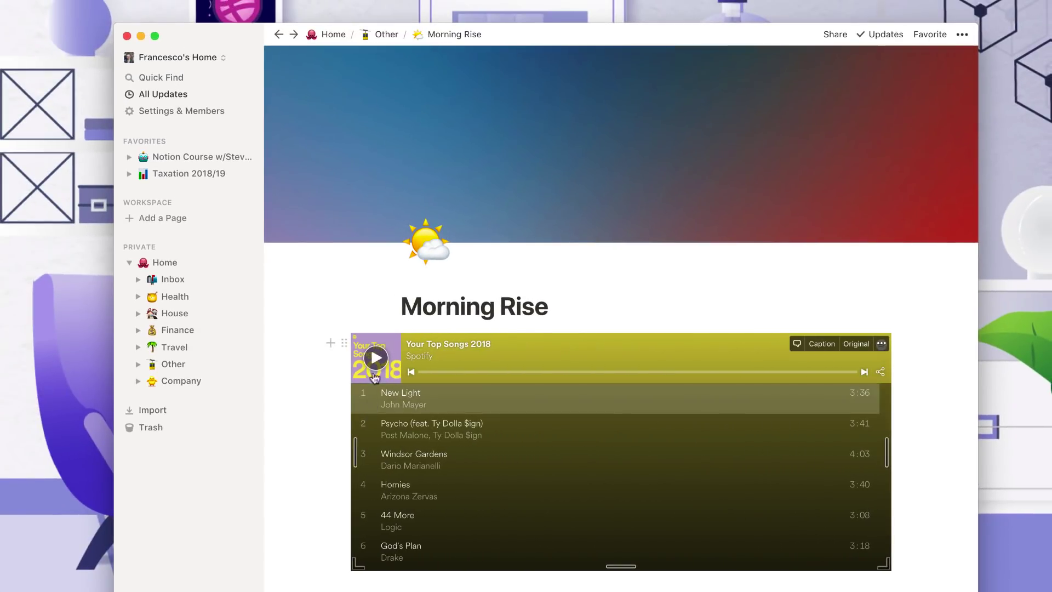
click(375, 367)
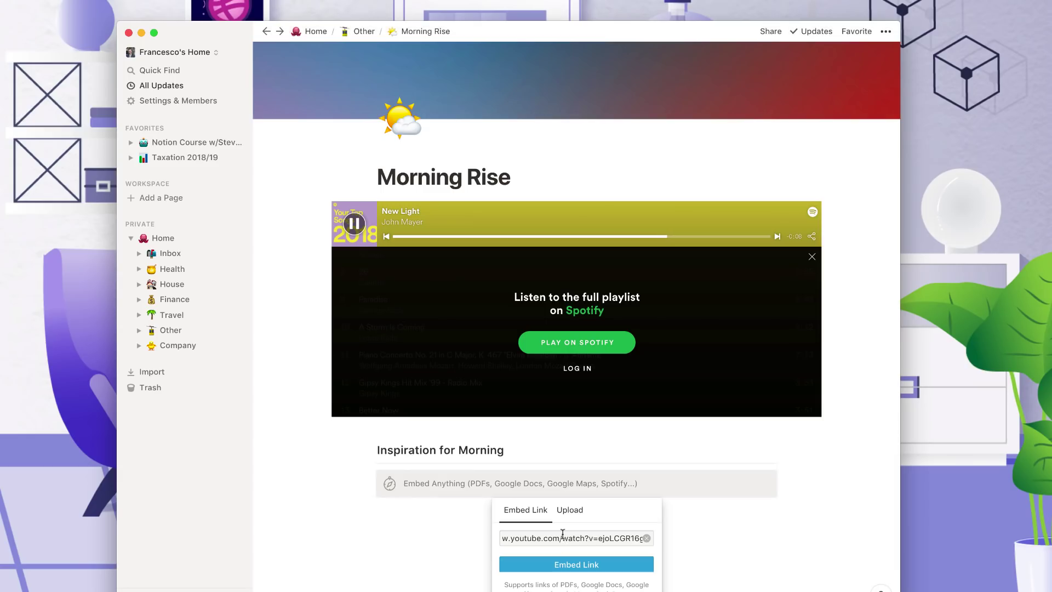
- Embed the Creative Burnout YouTube video under Inspiration for Morning and scroll down past it
click(575, 567)
scroll(552, 541, down, 2)
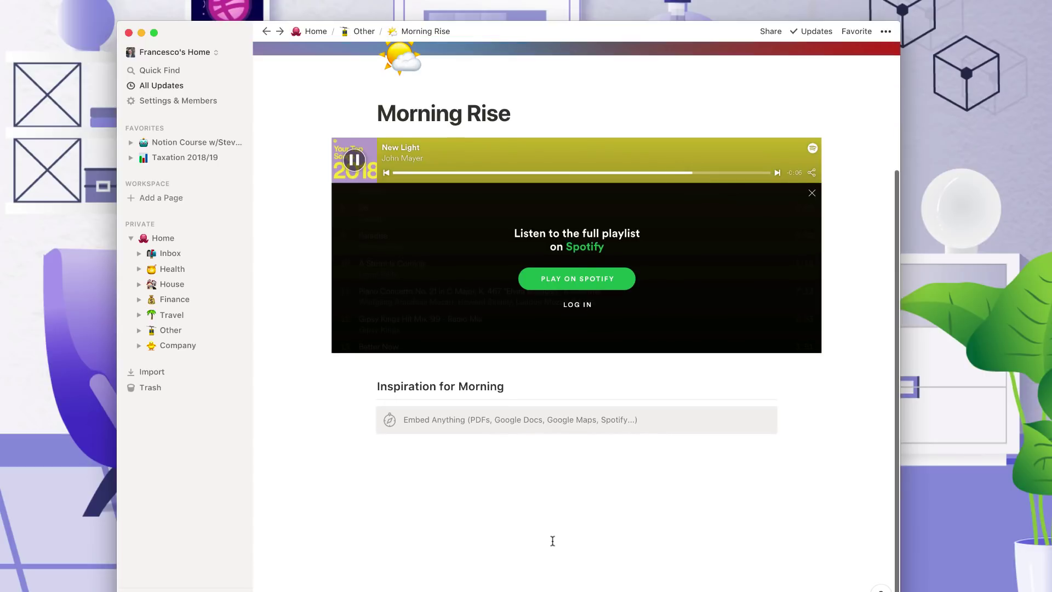
scroll(528, 527, down, 2)
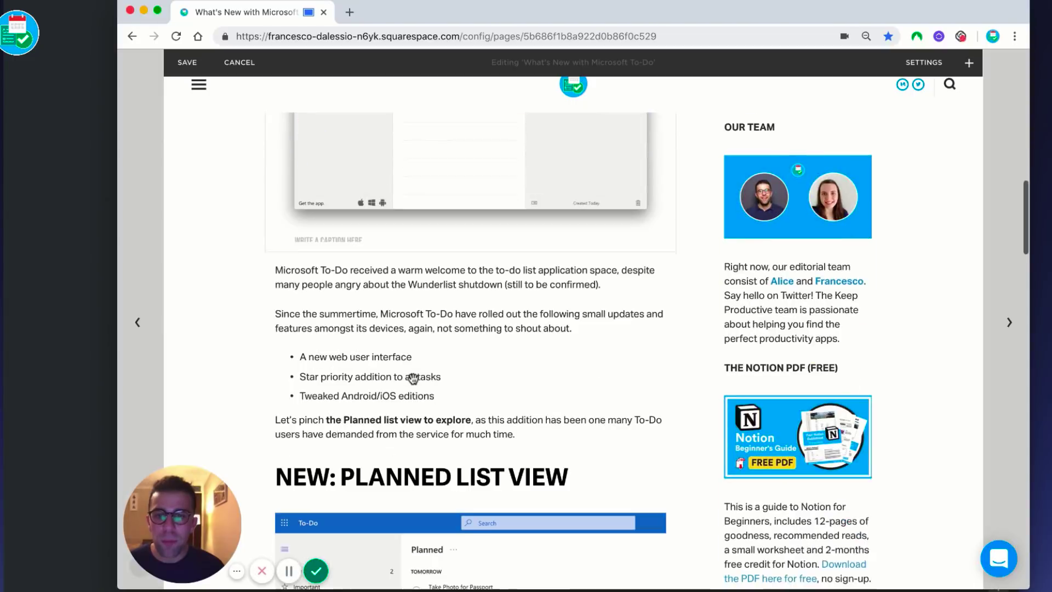
scroll(414, 378, down, 2)
scroll(414, 378, down, 7)
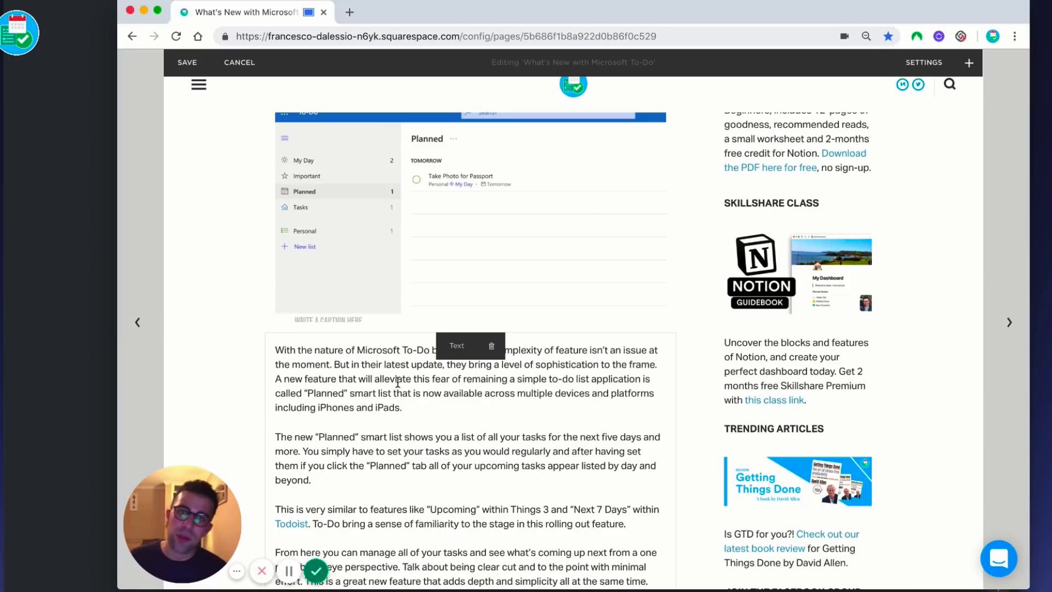
scroll(444, 373, down, 10)
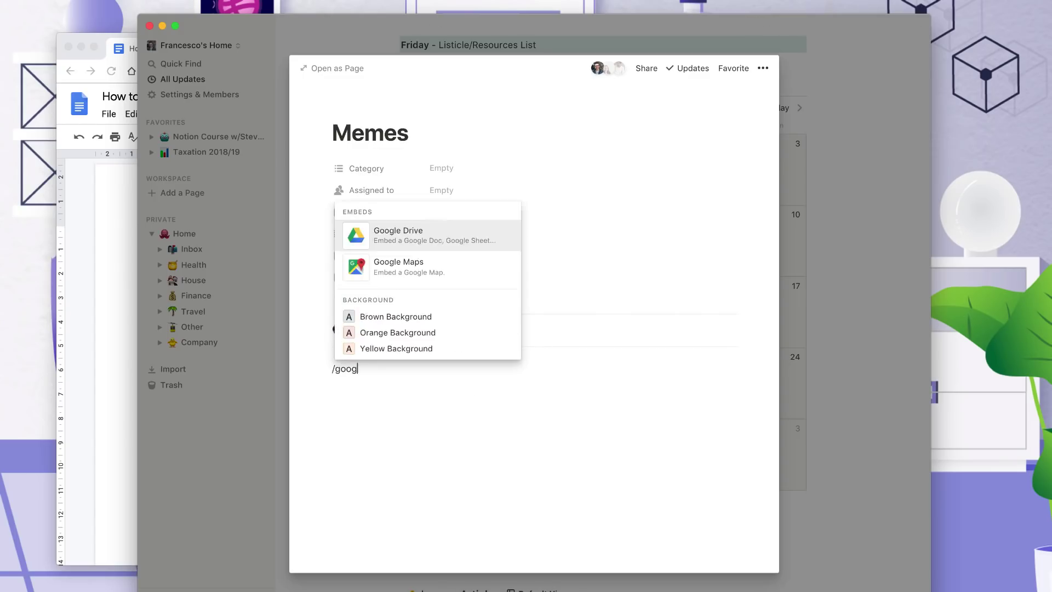
- Embed the How to Use Memes on Your Social Media Channels Google Doc as a Google Drive block
key(Return)
key(ctrl+v)
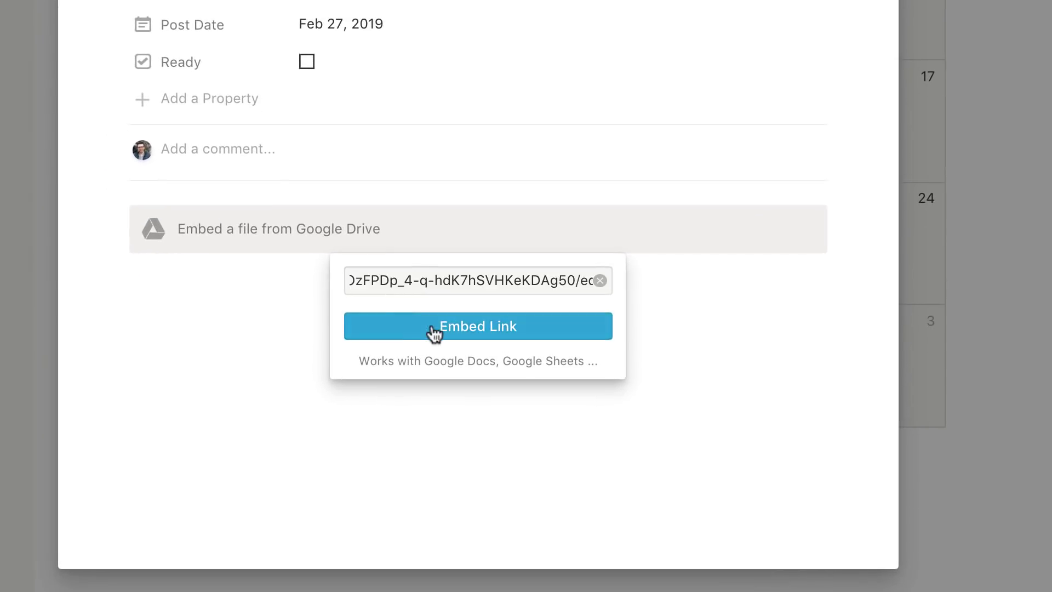
click(439, 332)
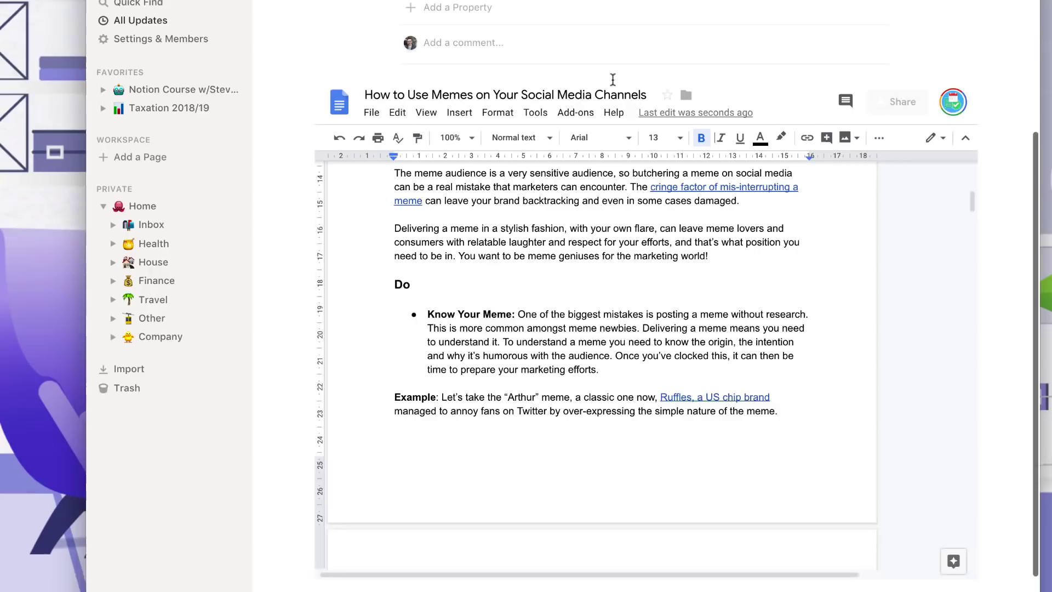
scroll(589, 249, up, 7)
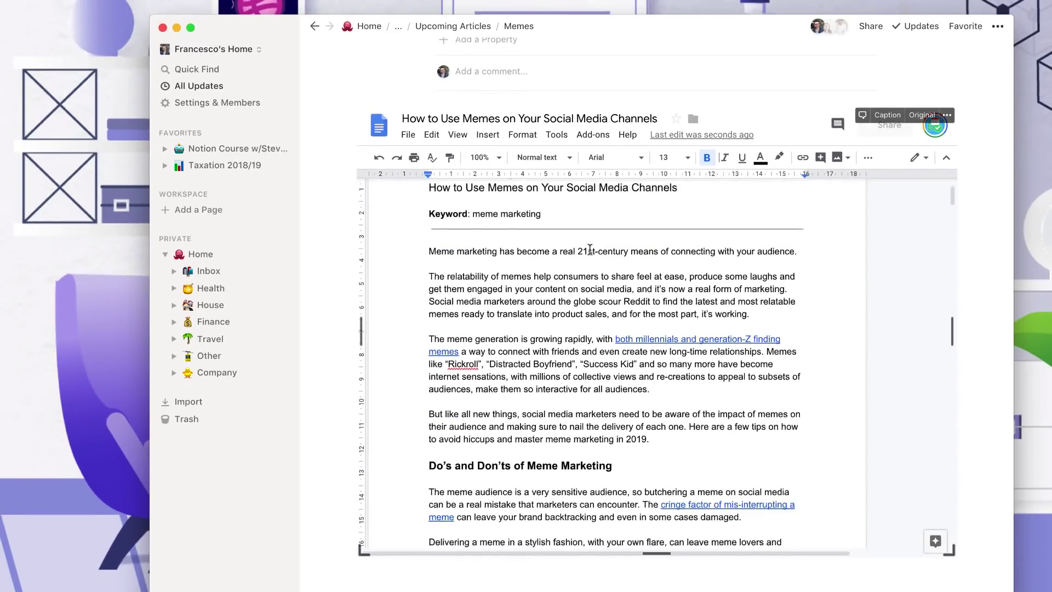
scroll(589, 250, up, 5)
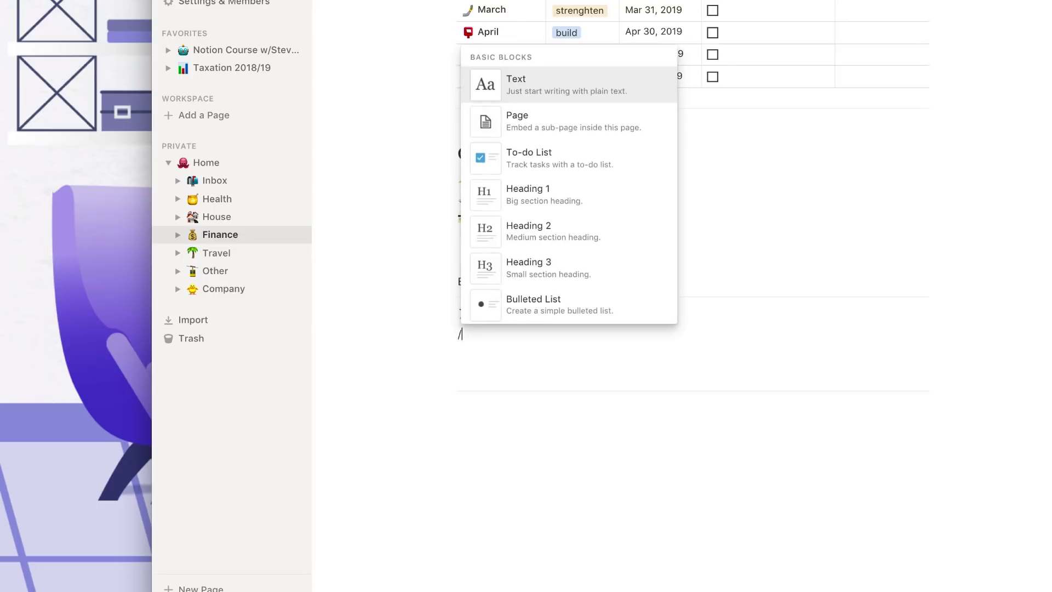
- Embed Notion's Monday secret tip tweet below Archive in the Finance page's Backlog
text(em)
key(BackSpace)
key(BackSpace)
text(twee)
key(Return)
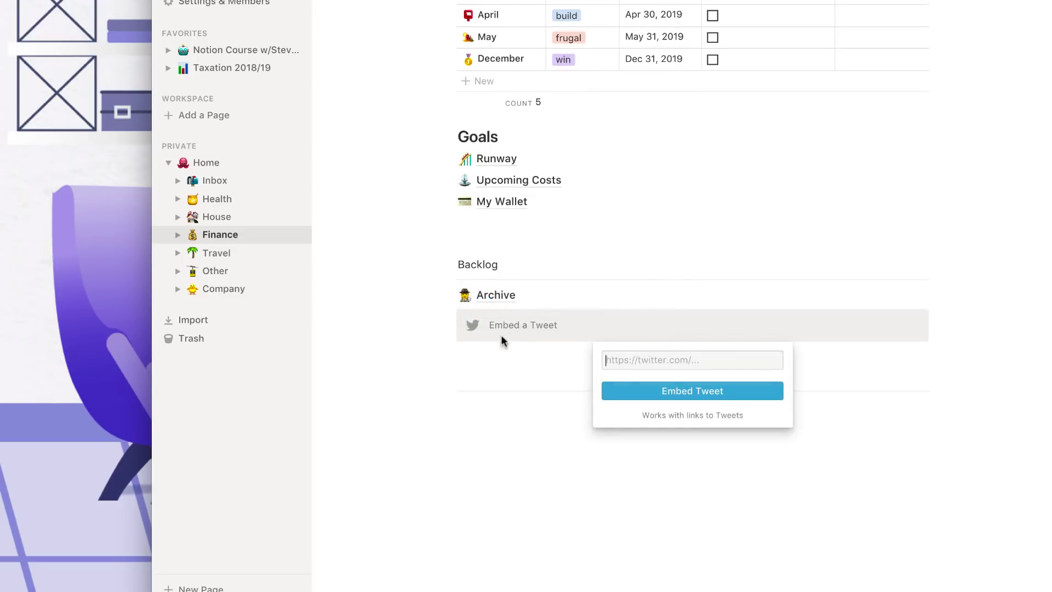
click(662, 400)
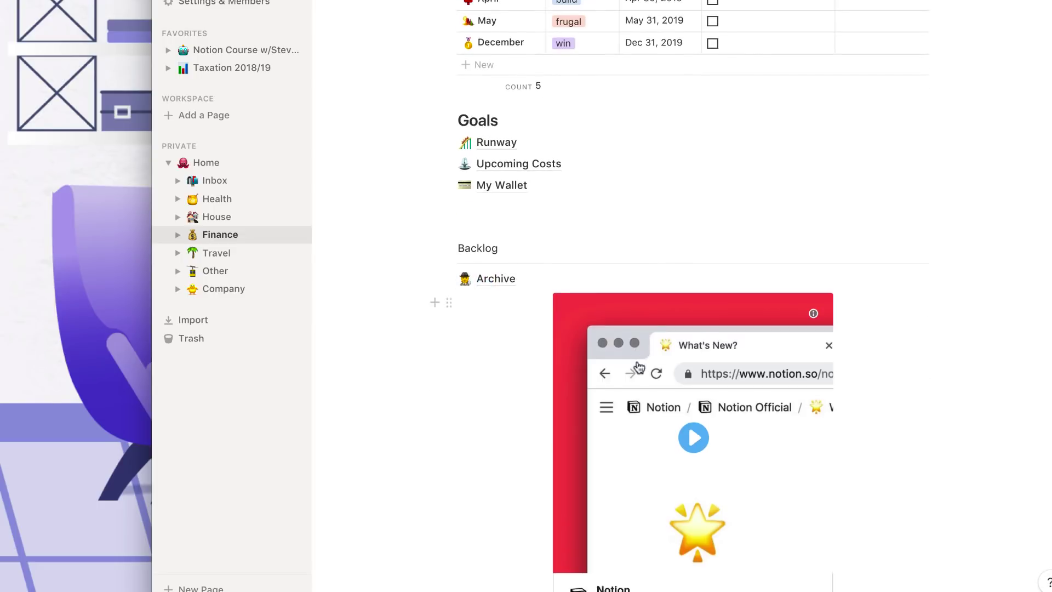
scroll(637, 362, down, 5)
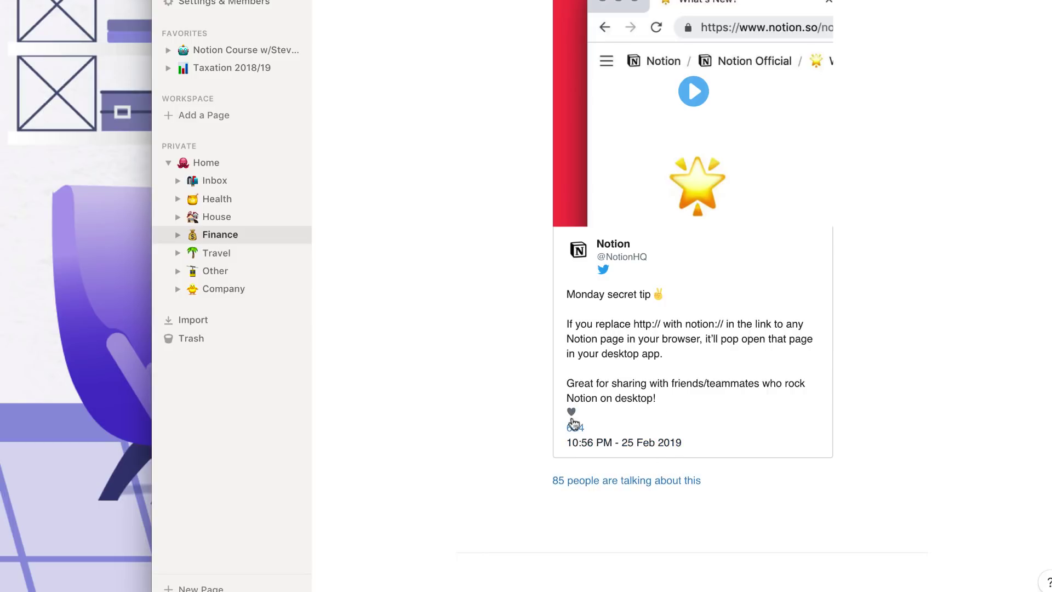
scroll(708, 316, up, 3)
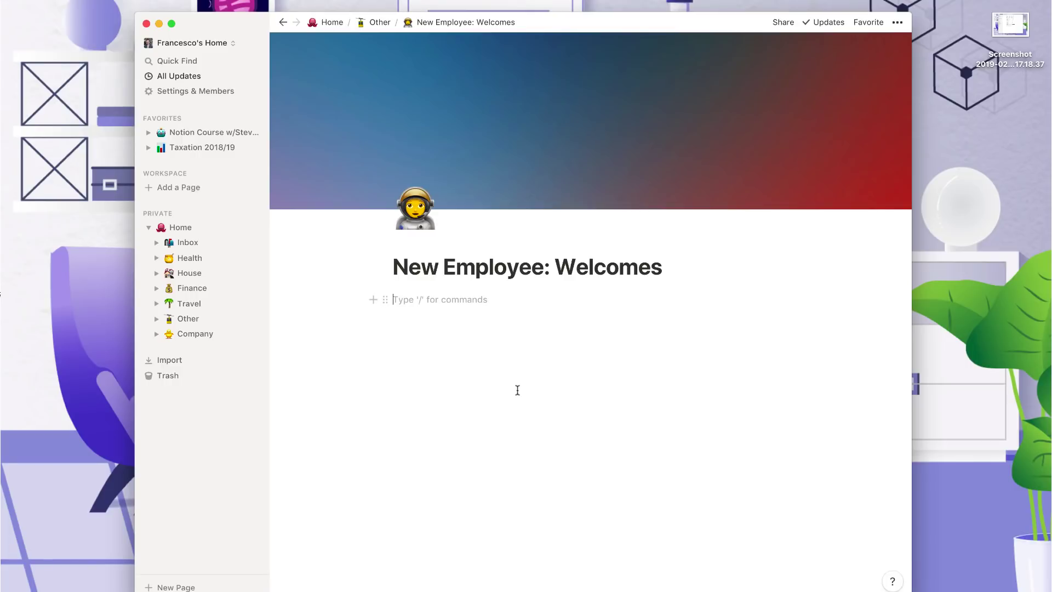
- Embed the new-employee order Typeform with /typeform, then start, complete and submit one response
text(/ty)
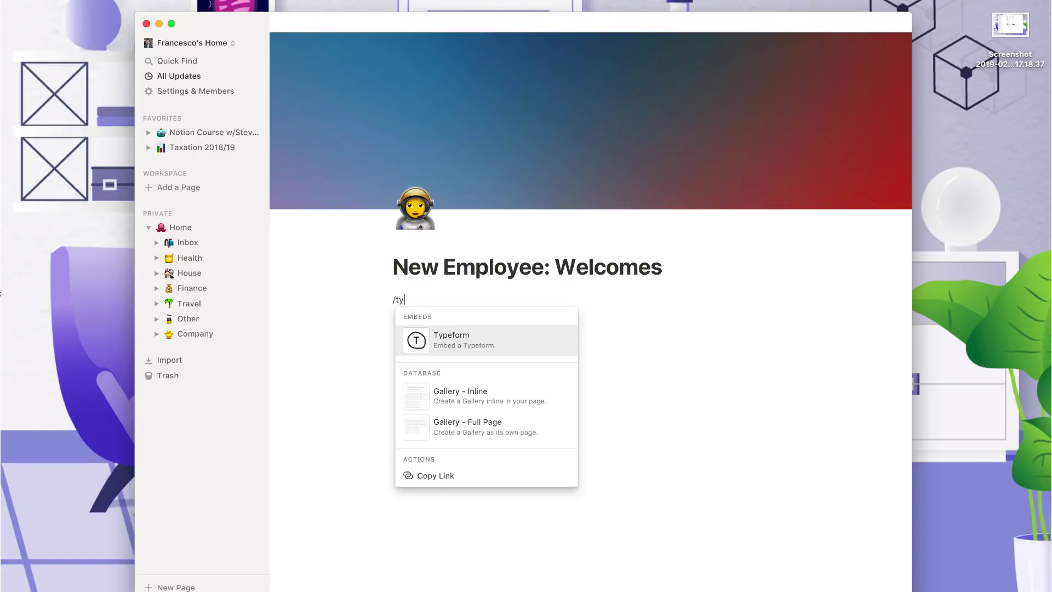
key(Return)
key(super+v)
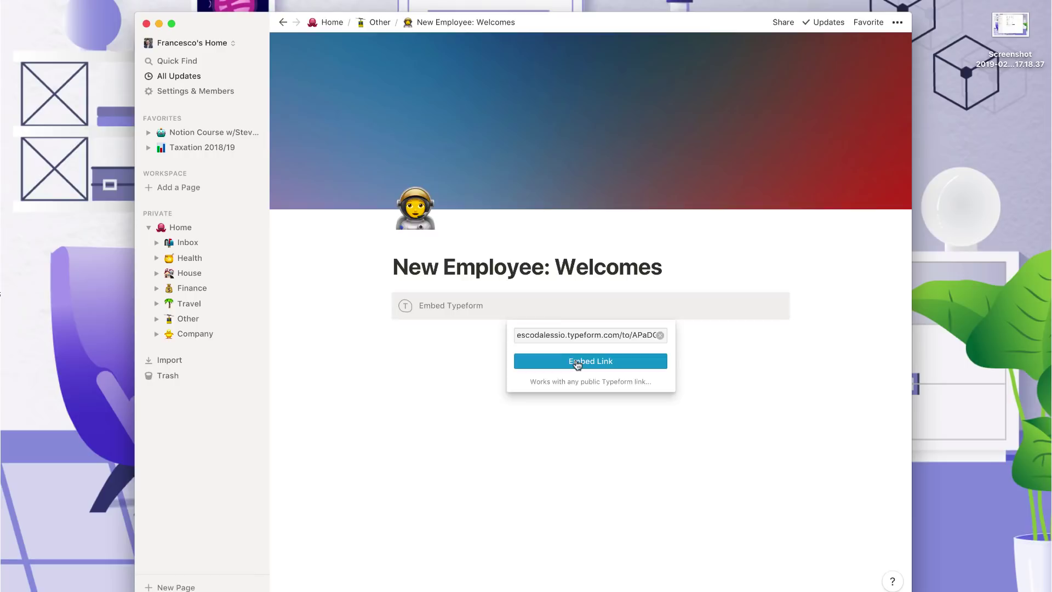
click(578, 361)
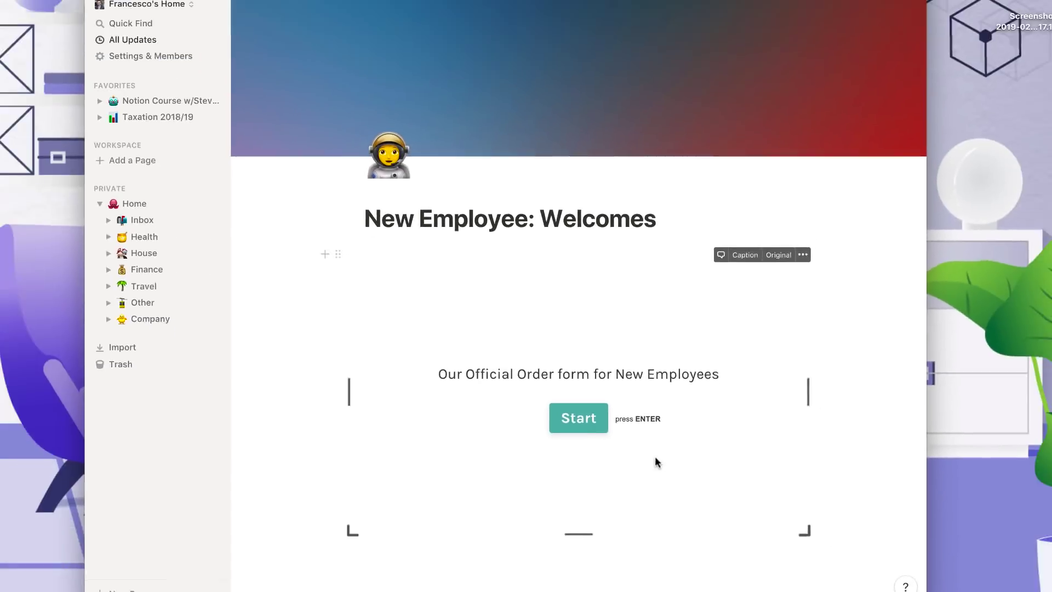
click(582, 419)
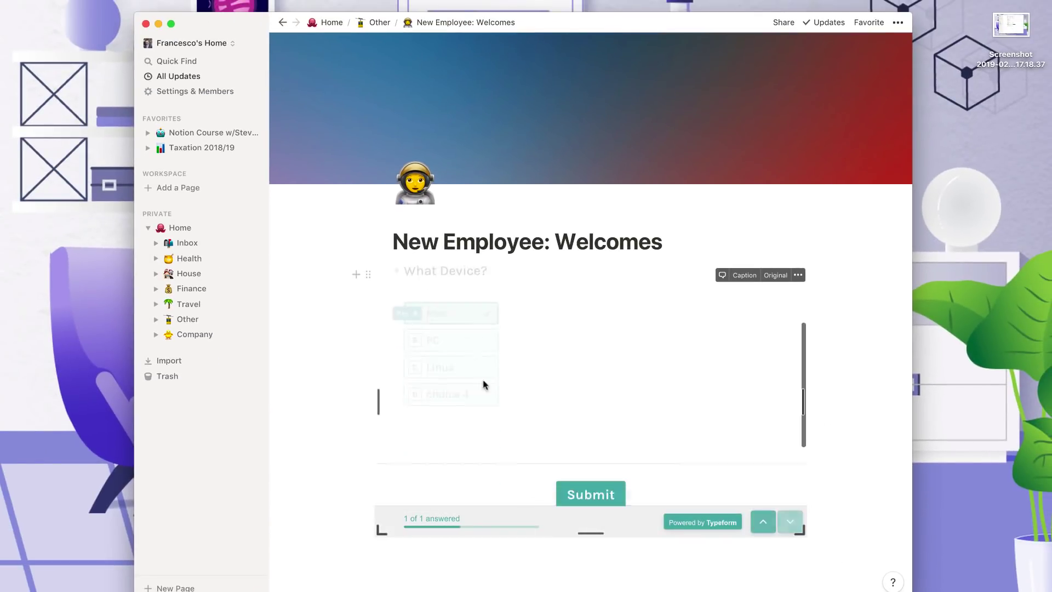
click(573, 384)
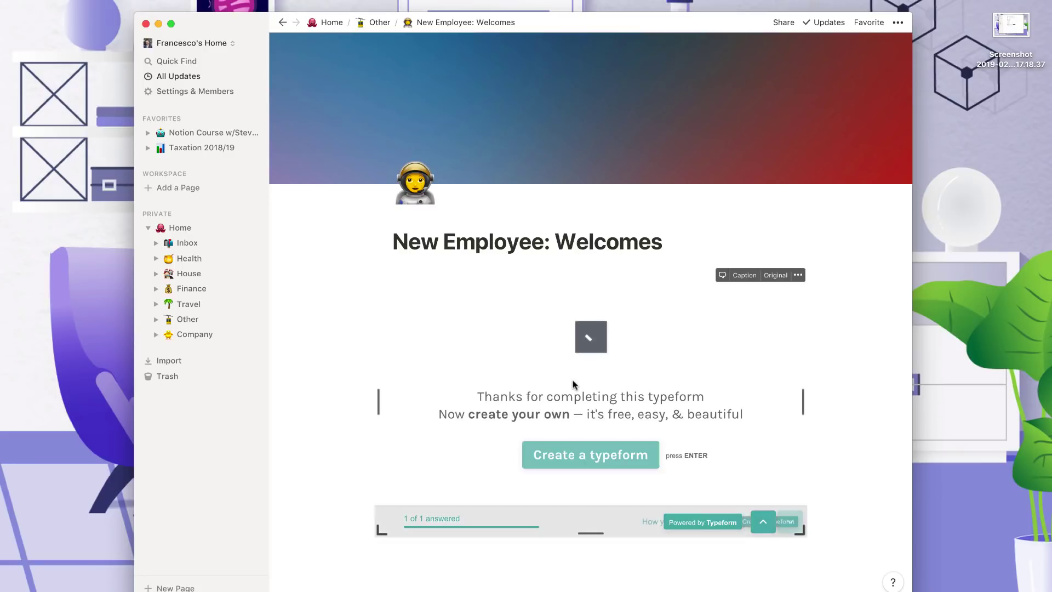